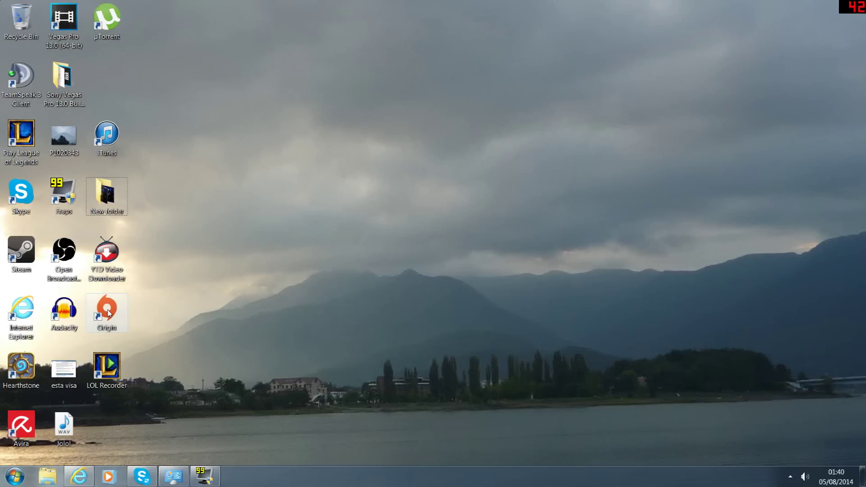
# - Launch Origin and log in by entering the account password for the prefilled login
pyautogui.click(108, 312)
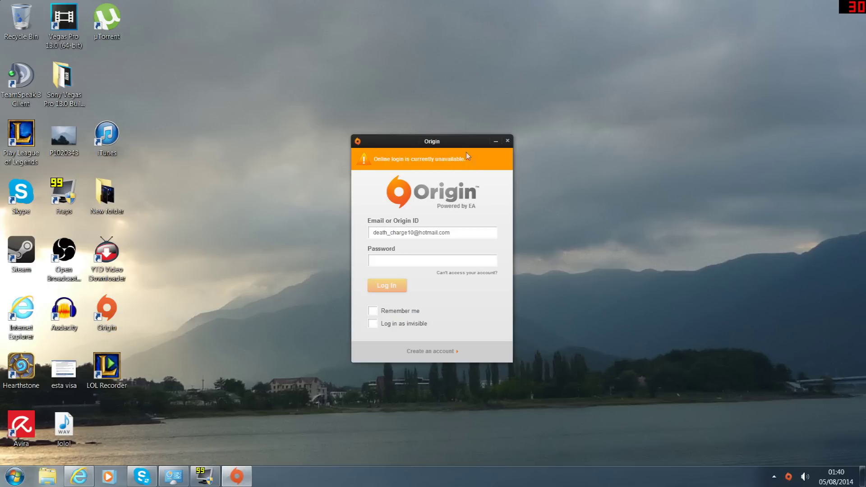
pyautogui.click(422, 259)
pyautogui.write('*********')
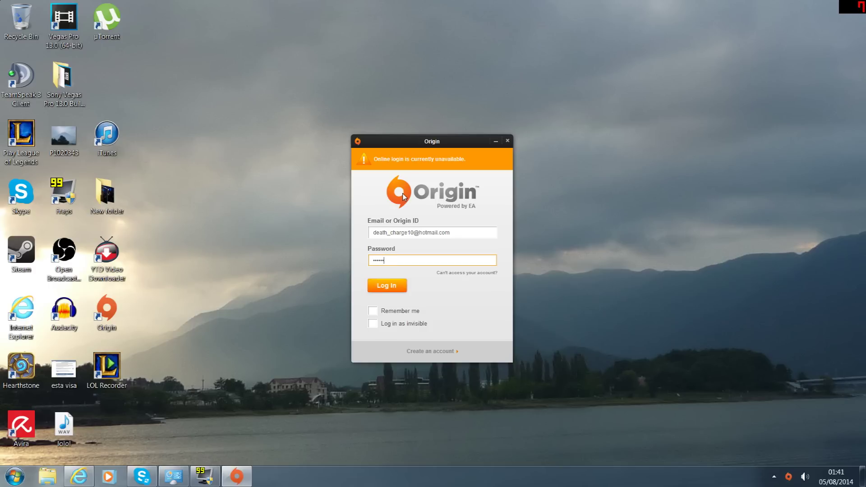
pyautogui.press('Return')
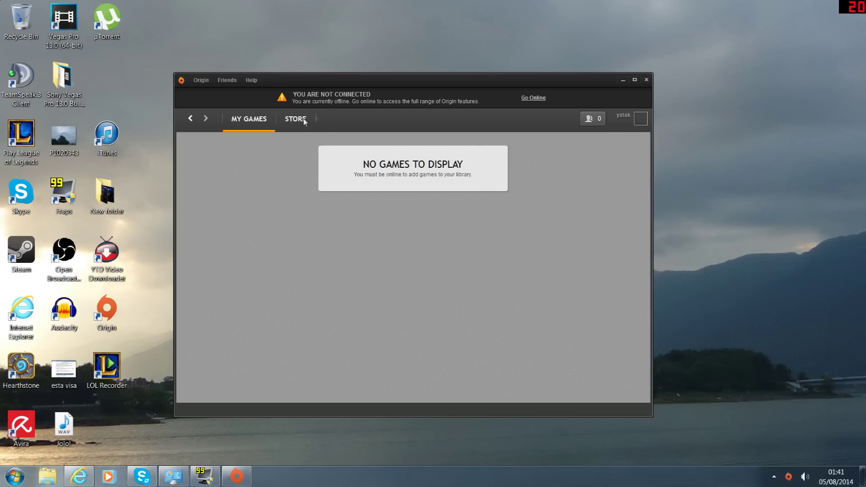
# - Try repeatedly to bring Origin online, and choose to stay offline
pyautogui.click(536, 100)
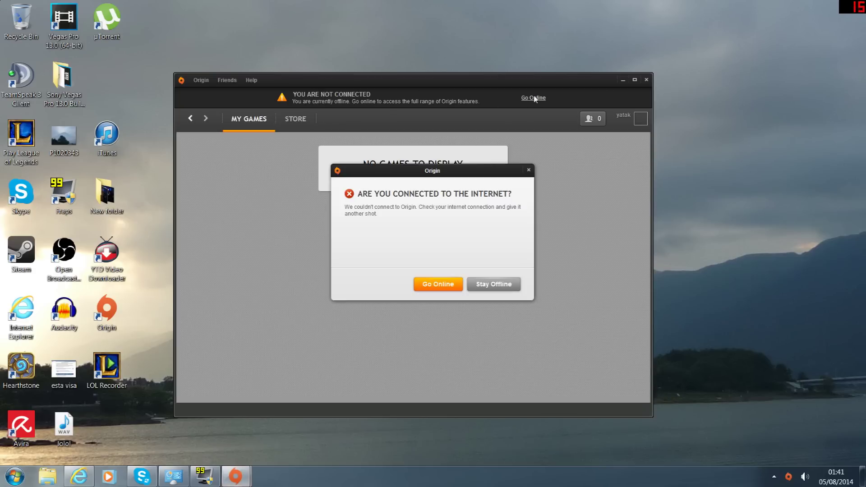
pyautogui.click(439, 285)
pyautogui.click(439, 284)
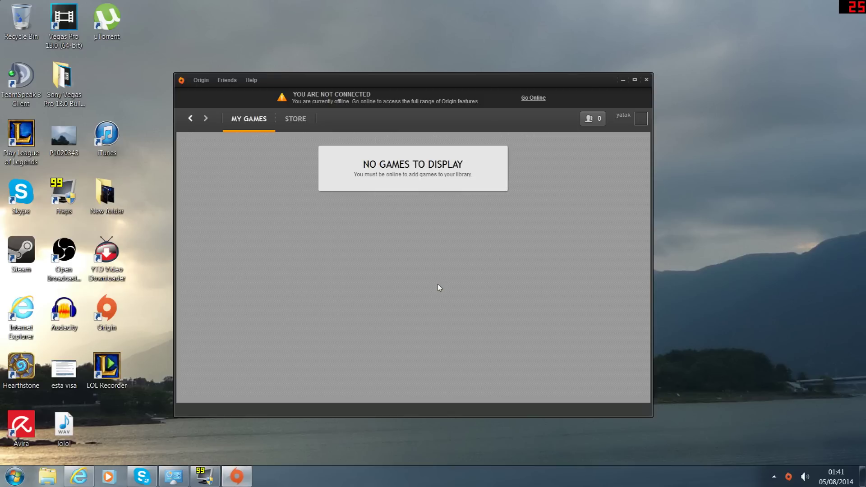
pyautogui.click(439, 285)
pyautogui.click(439, 286)
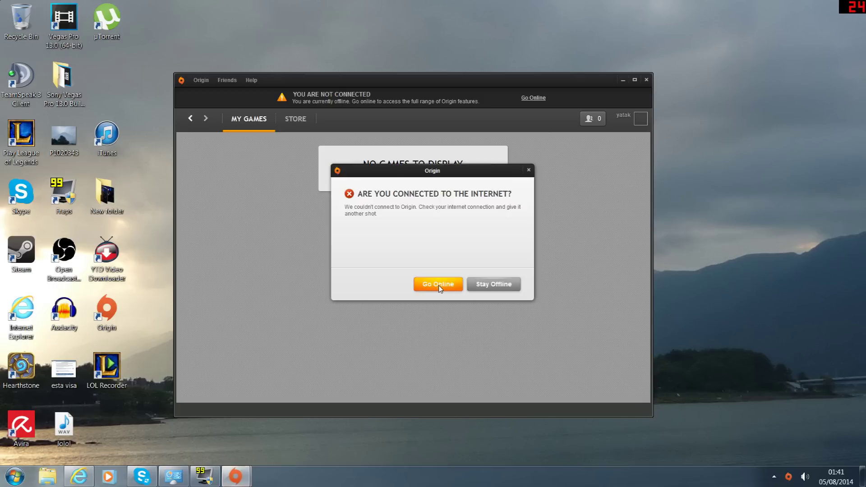
pyautogui.click(439, 285)
pyautogui.click(483, 284)
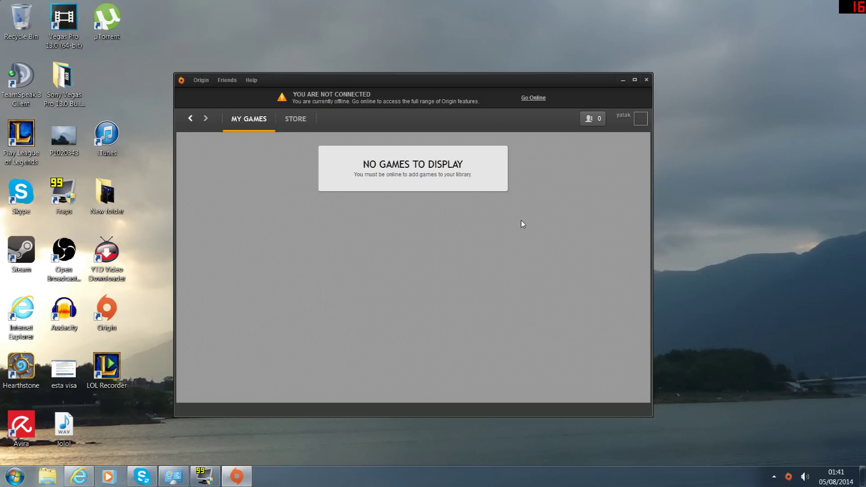
# - Try to open the Origin store and look through the client's Origin and Friends options
pyautogui.moveTo(465, 82); pyautogui.dragTo(459, 101)
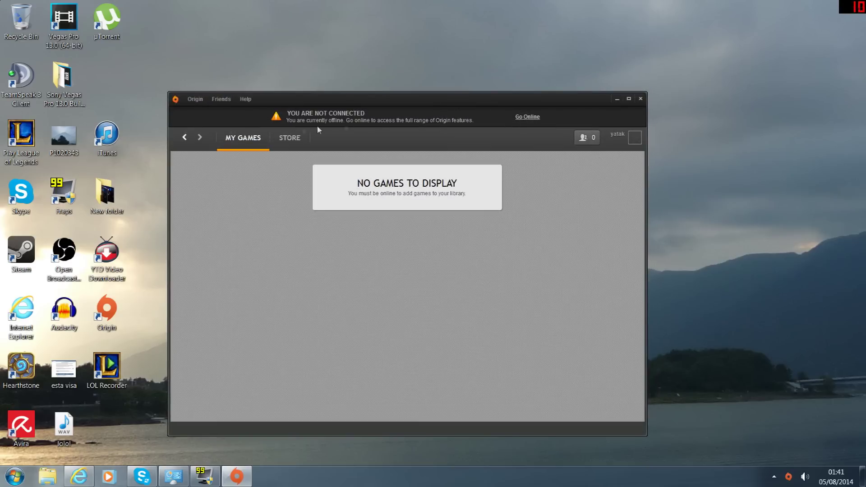
pyautogui.click(287, 138)
pyautogui.click(287, 141)
pyautogui.click(220, 98)
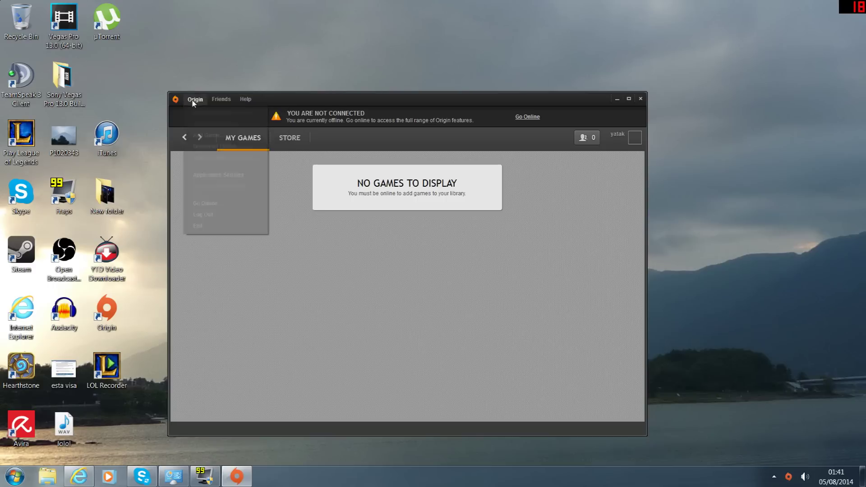
pyautogui.click(325, 99)
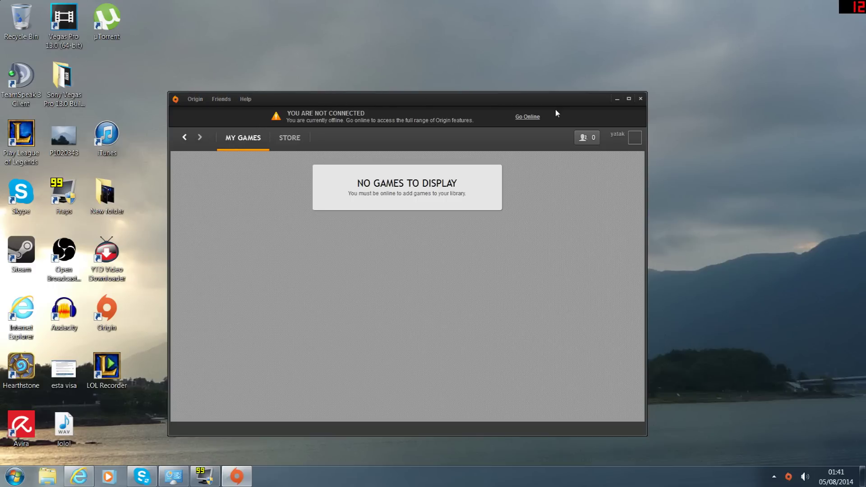
# - Open Internet Explorer, search Google for "why is origin so shit" and skim the results
pyautogui.click(15, 476)
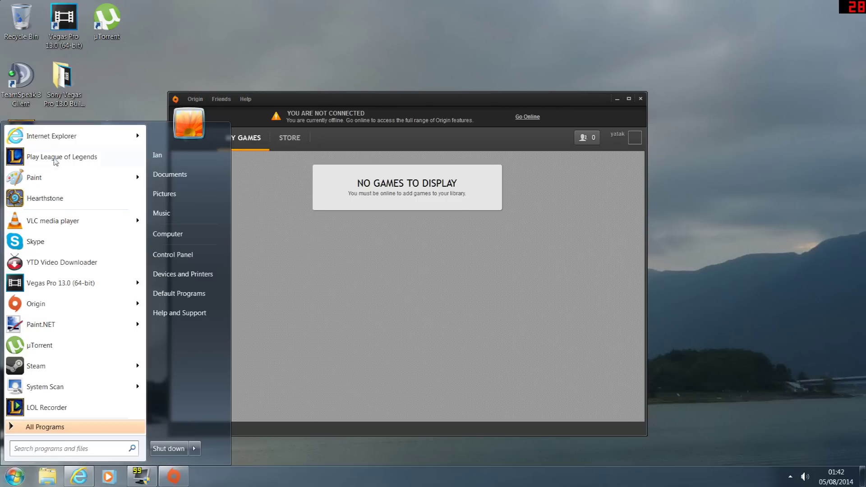
pyautogui.click(56, 137)
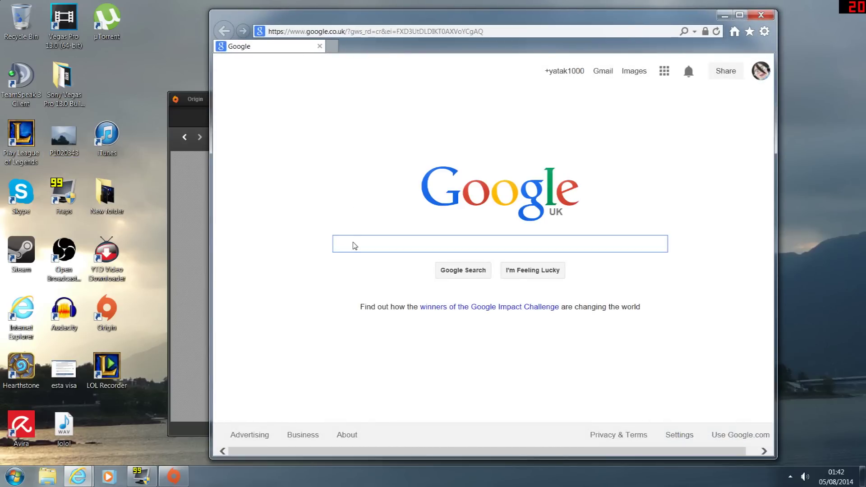
pyautogui.write('why is ori')
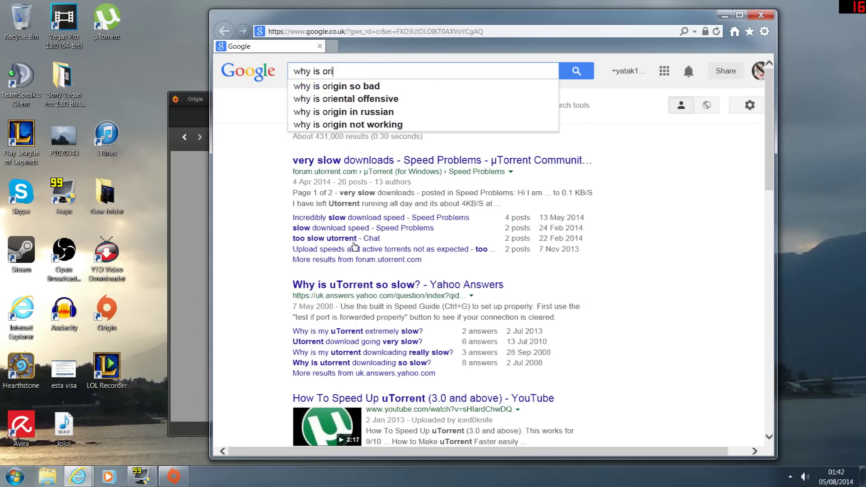
pyautogui.press('BackSpace')
pyautogui.write('igin ')
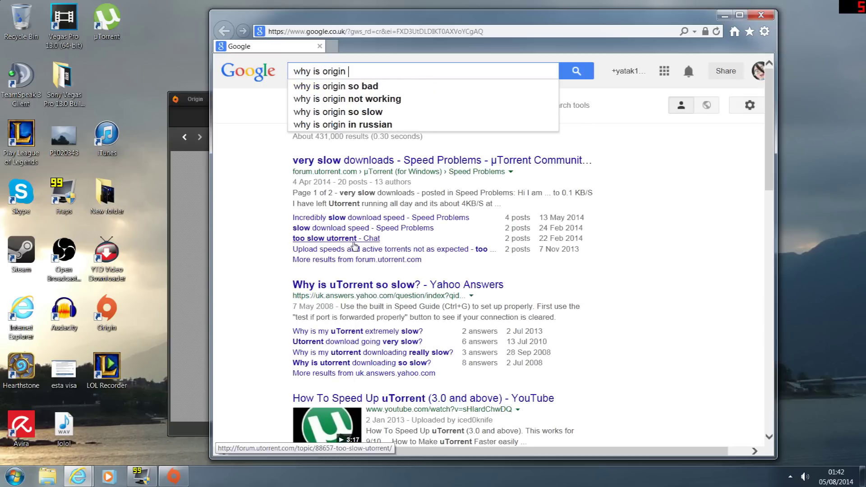
pyautogui.write('so shit')
pyautogui.press('Return')
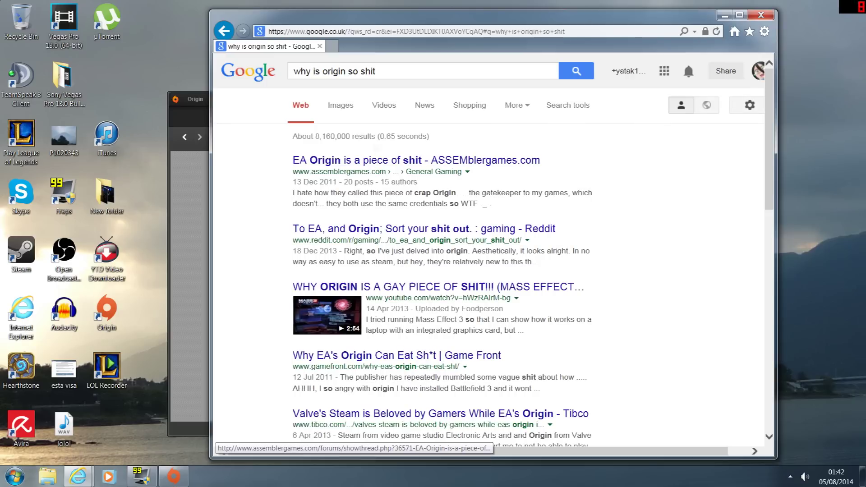
pyautogui.scroll(-4, 461, 142)
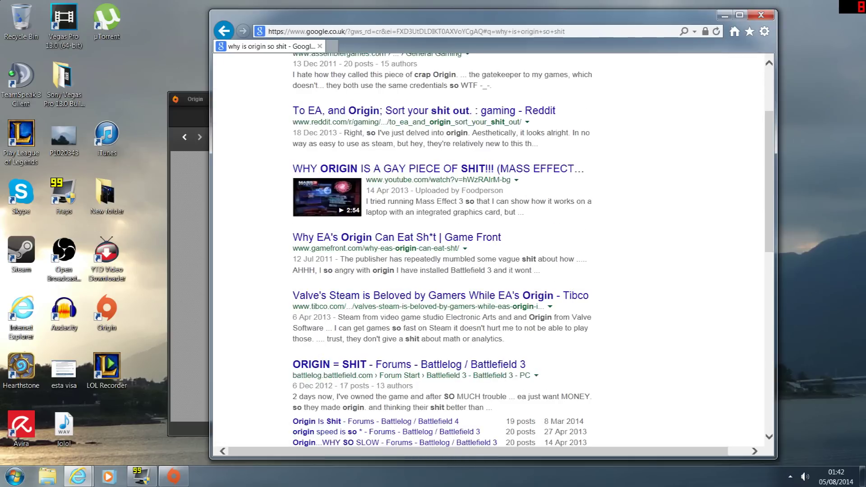
pyautogui.scroll(-1, 383, 148)
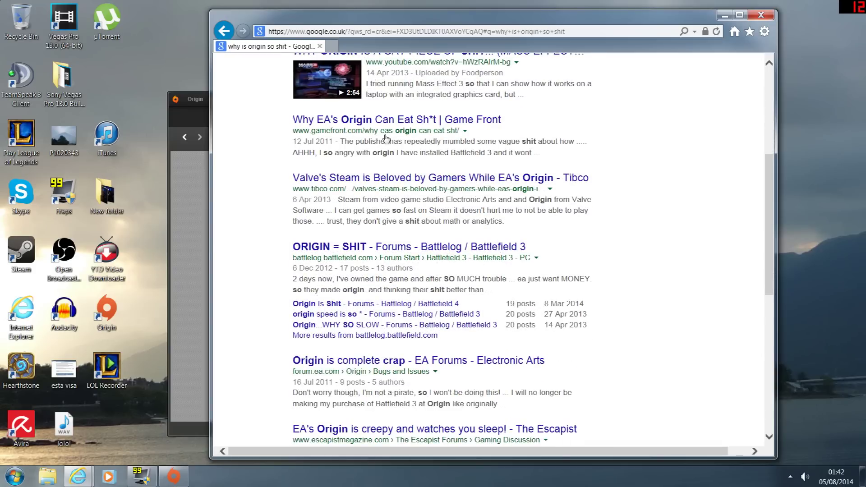
pyautogui.scroll(-1, 385, 139)
pyautogui.scroll(5, 383, 145)
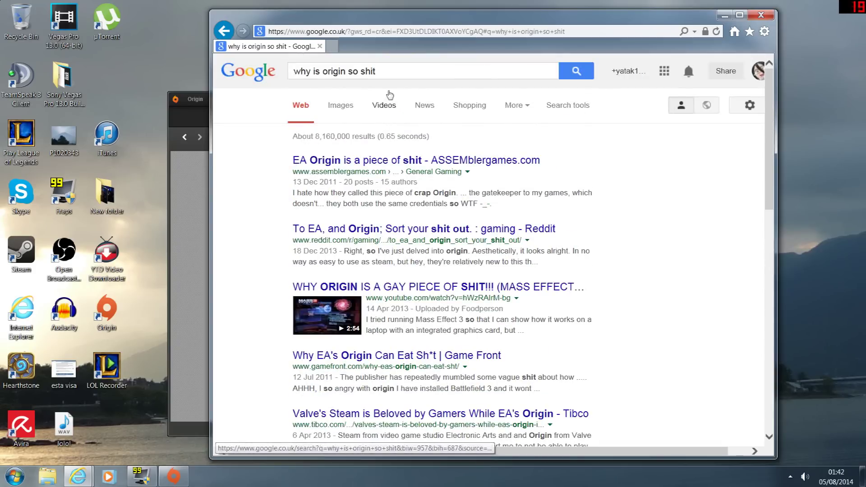
# - Search Google for "origin offline" and open the Origin Server Status page to check the service status
pyautogui.moveTo(378, 71); pyautogui.dragTo(255, 65)
pyautogui.write('or')
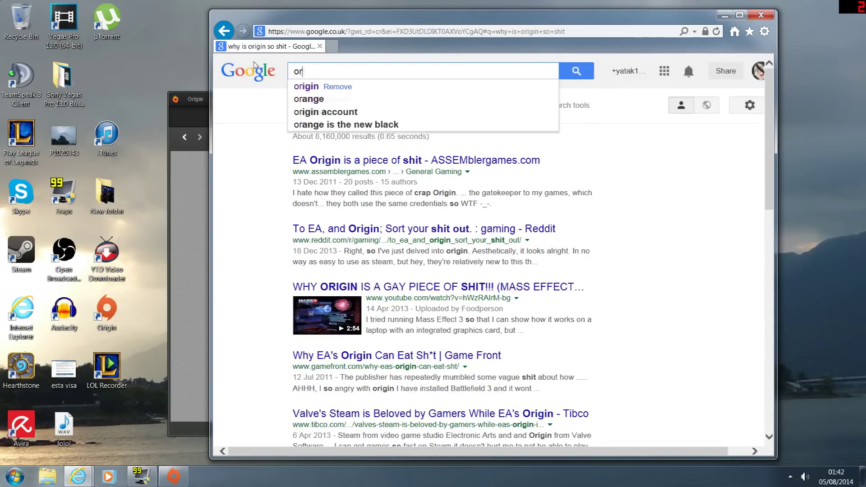
pyautogui.write('igin offline')
pyautogui.press('Return')
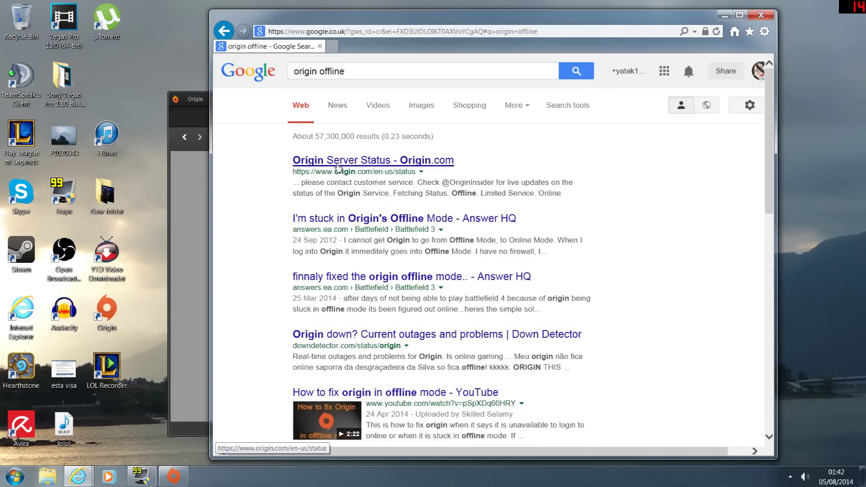
pyautogui.click(337, 165)
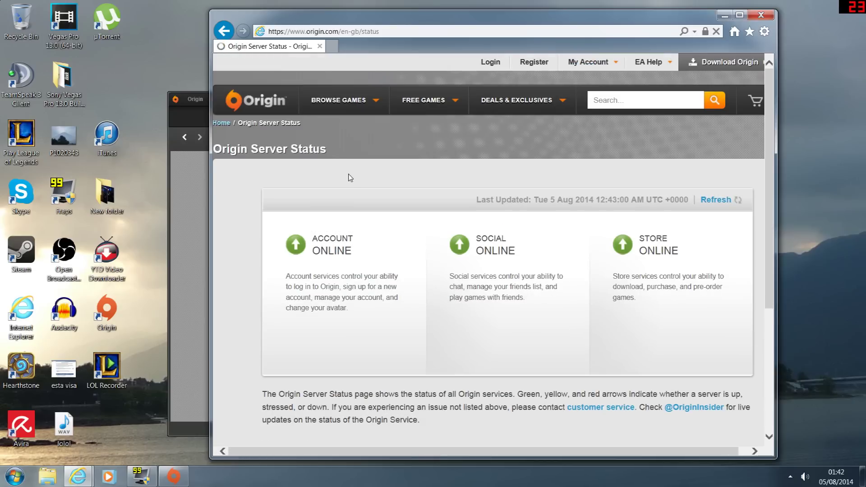
pyautogui.moveTo(448, 20); pyautogui.dragTo(408, 27)
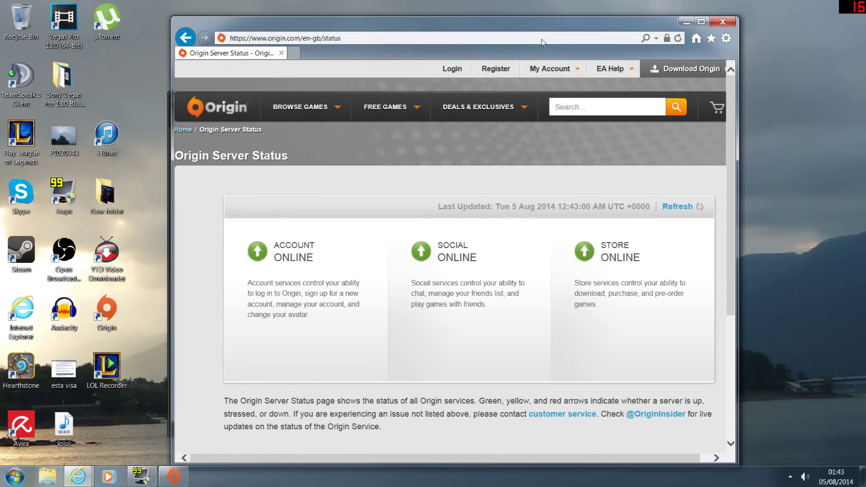
# - Return to the search results, read the Answer HQ thread "I'm stuck in Origin's Offline Mode", and close the browser
pyautogui.hotkey('alt', 'Left')
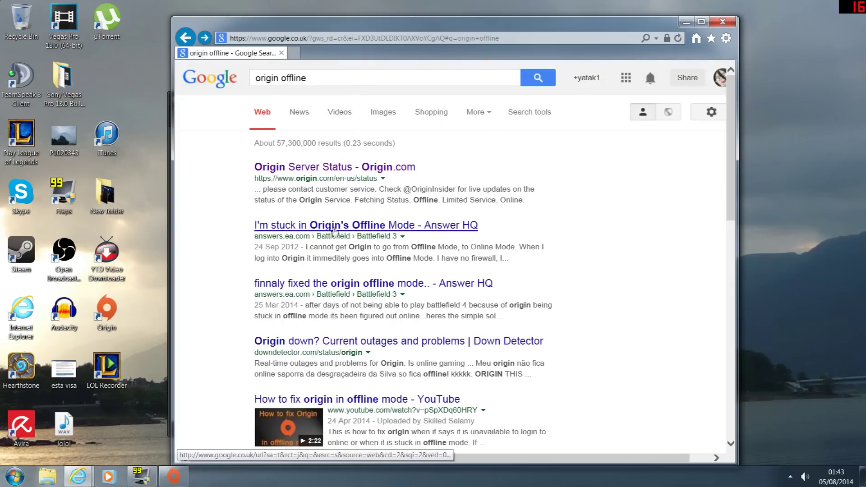
pyautogui.click(334, 226)
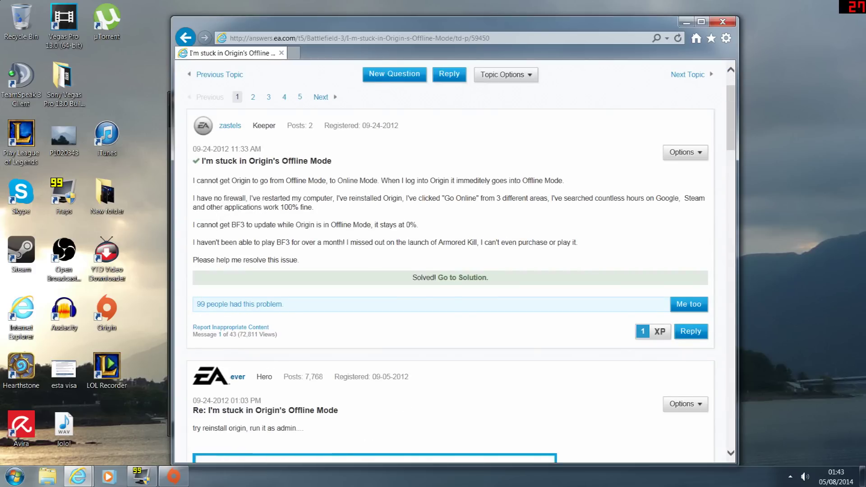
pyautogui.scroll(-4, 396, 204)
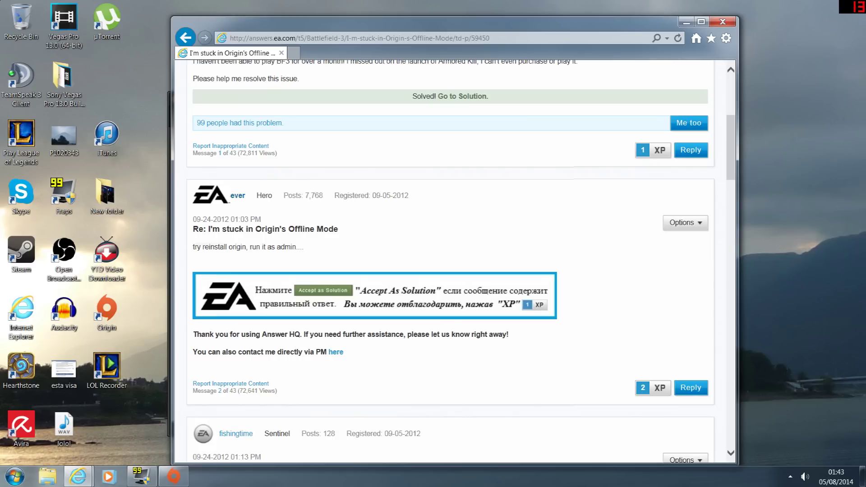
pyautogui.moveTo(193, 247); pyautogui.dragTo(303, 247)
pyautogui.scroll(-6, 298, 249)
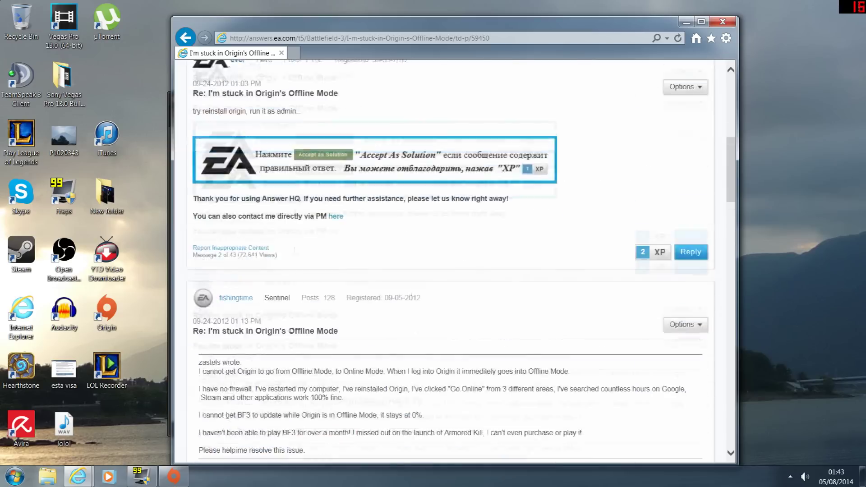
pyautogui.scroll(8, 294, 250)
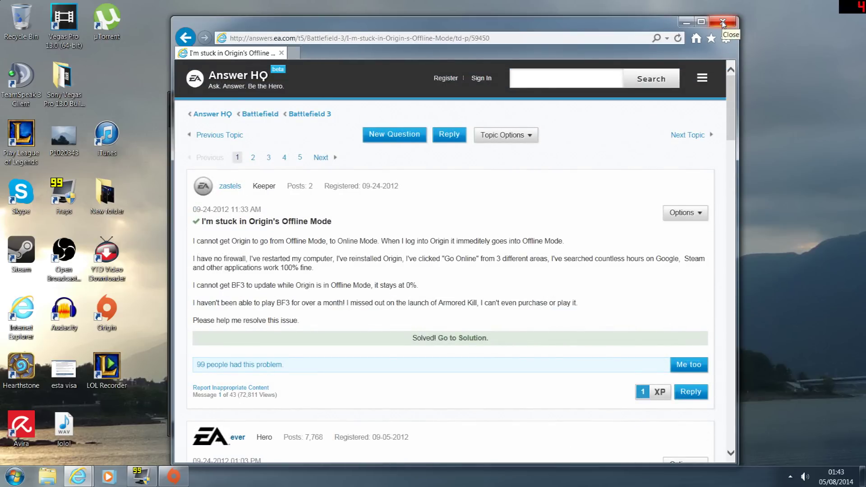
pyautogui.click(722, 23)
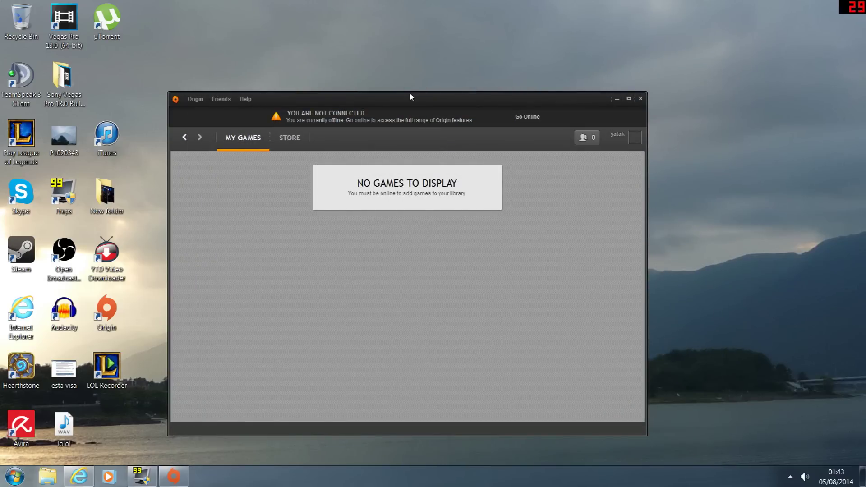
# - Close Origin and open the Control Panel's list of programs that can be uninstalled
pyautogui.click(640, 99)
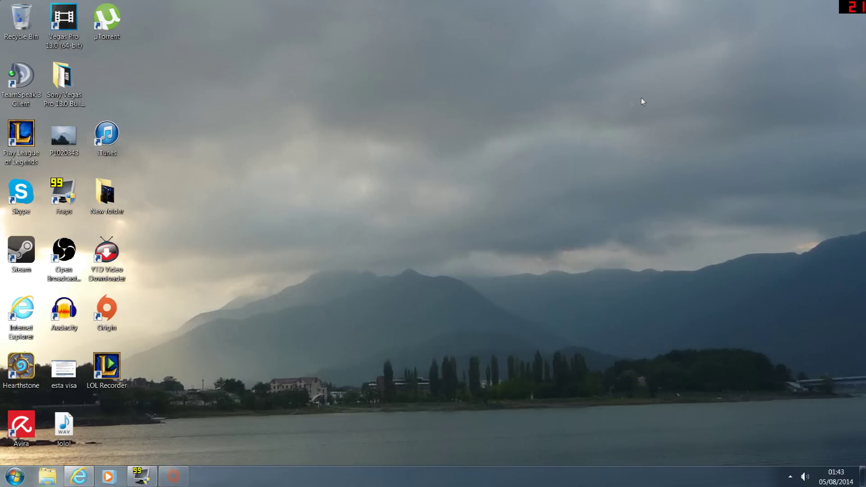
pyautogui.click(15, 476)
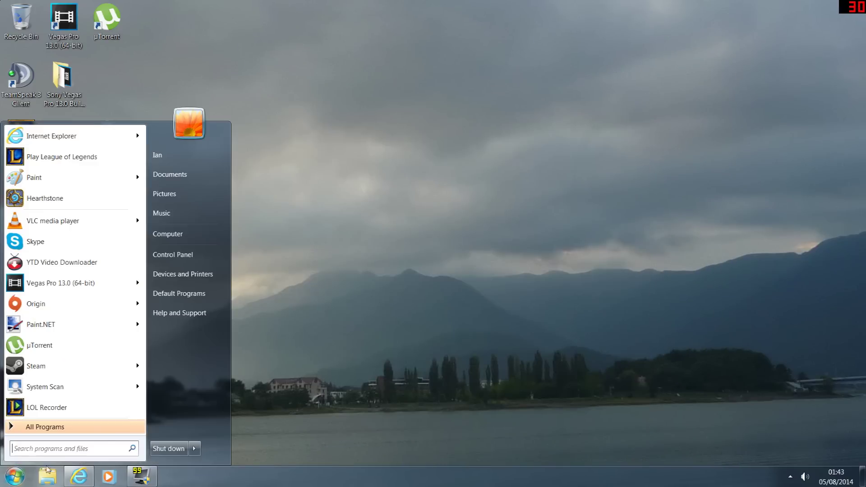
pyautogui.click(190, 253)
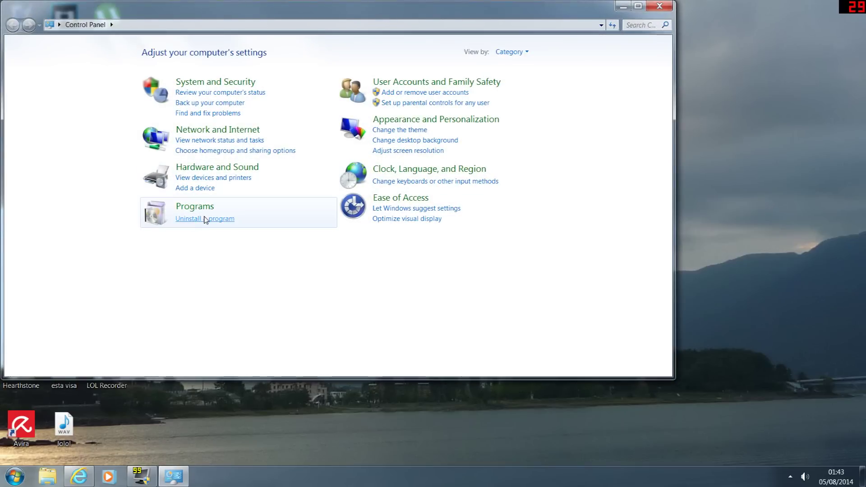
pyautogui.click(205, 218)
# - Find Origin in the list of installed programs and start its uninstallation from C:\Program Files (x86)\Origin
pyautogui.scroll(-3, 221, 198)
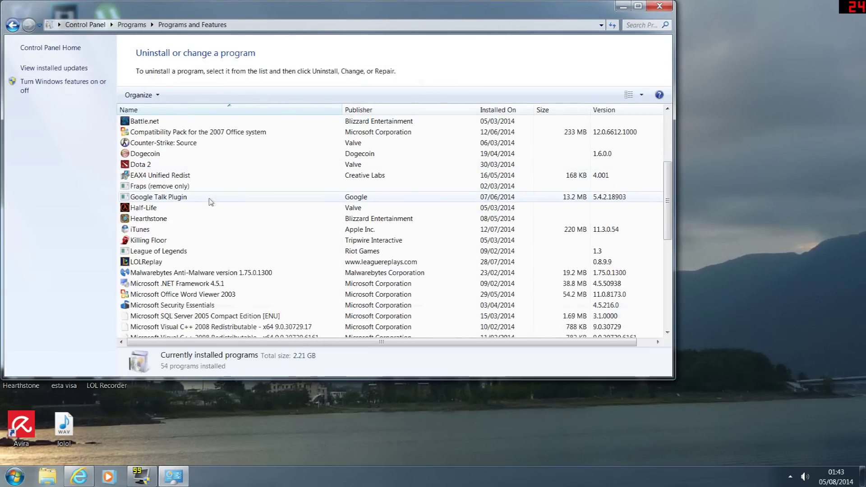
pyautogui.scroll(-1, 148, 184)
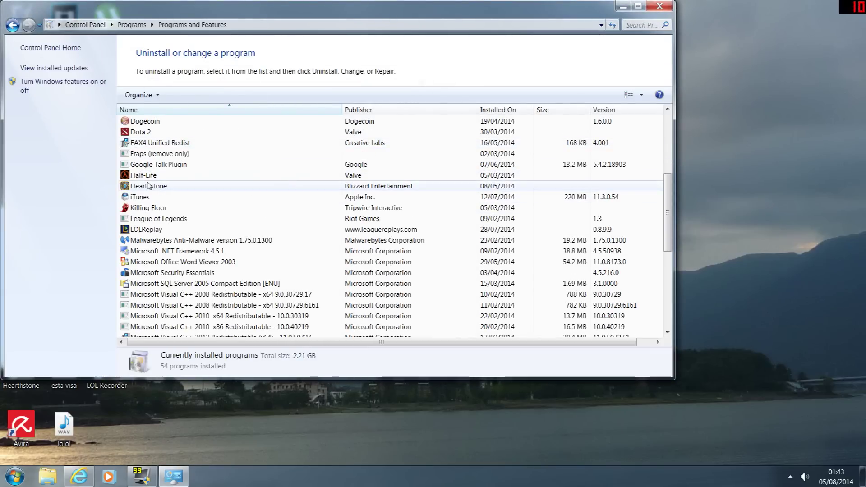
pyautogui.scroll(-3, 149, 184)
pyautogui.scroll(-3, 149, 184)
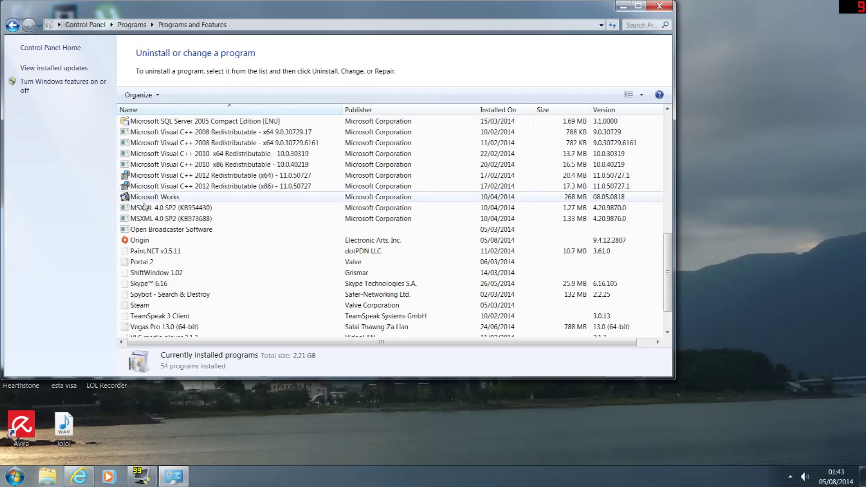
pyautogui.click(138, 208)
pyautogui.click(181, 101)
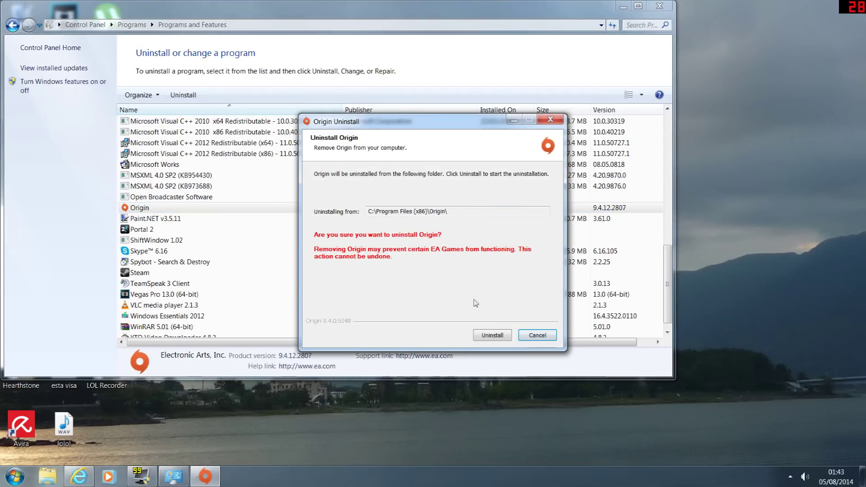
pyautogui.click(491, 336)
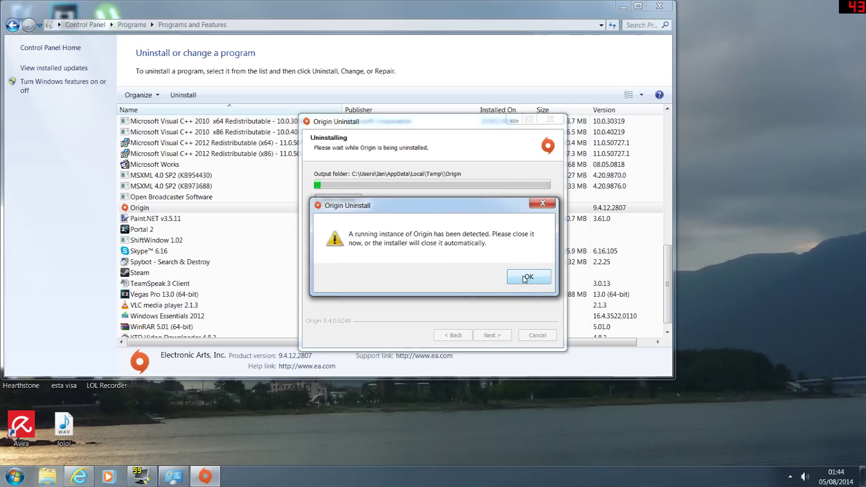
# - Exit the Origin client that is still running in the notification area
pyautogui.click(790, 476)
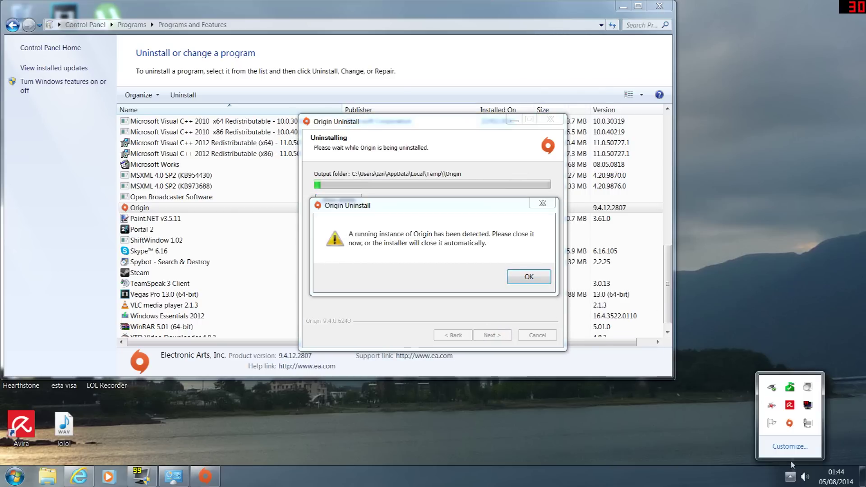
pyautogui.rightClick(788, 423)
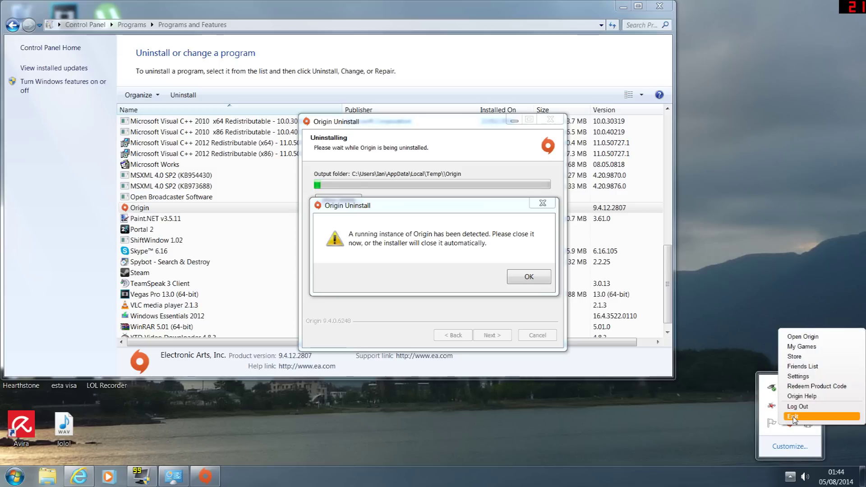
pyautogui.click(794, 417)
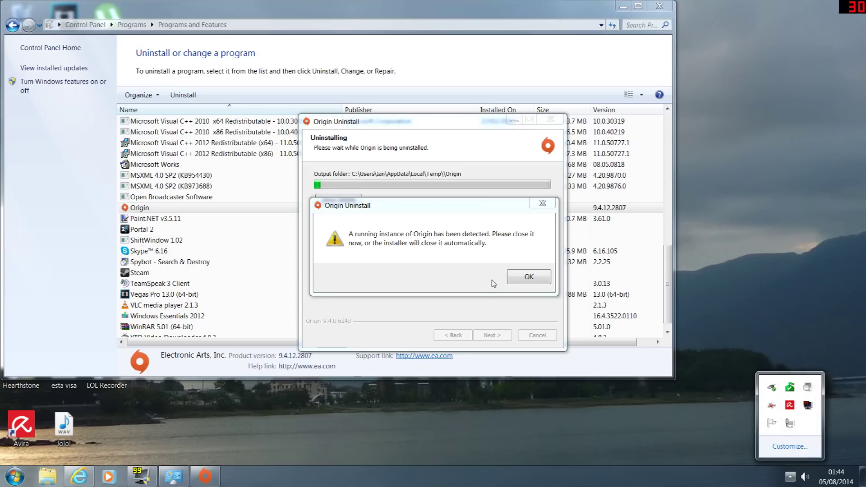
# - Let the Origin uninstall proceed, finish the uninstaller, and close the Programs and Features window
pyautogui.click(523, 279)
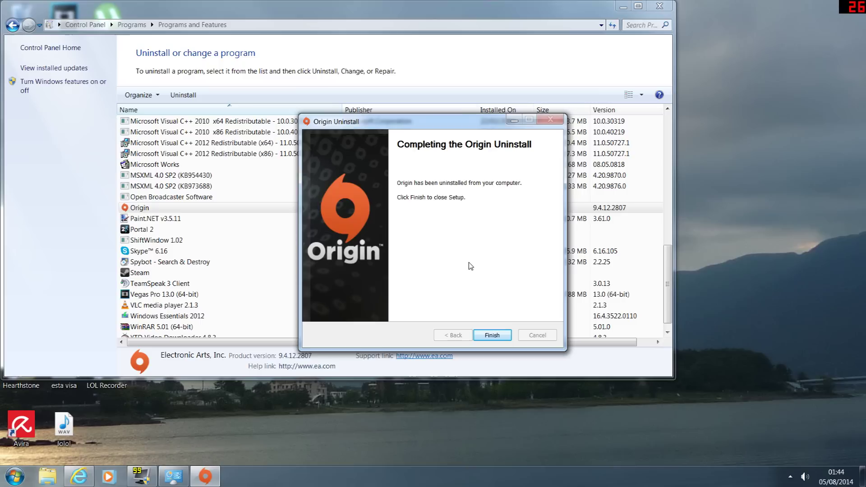
pyautogui.click(492, 334)
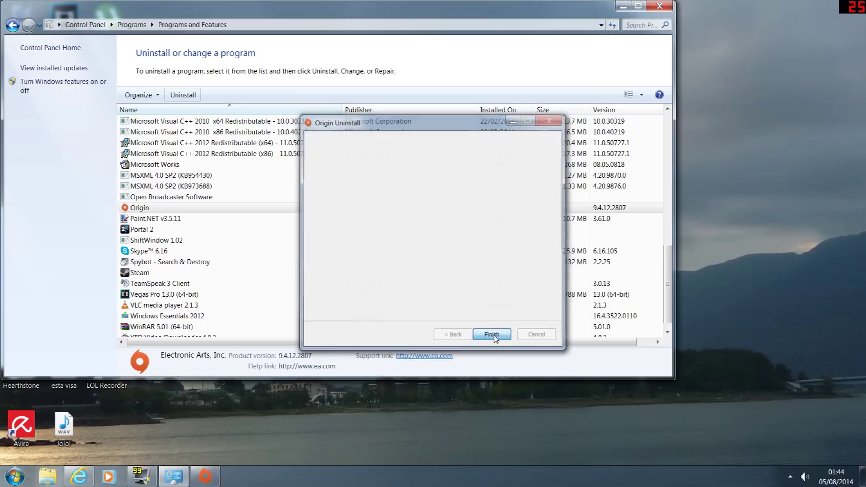
pyautogui.click(659, 6)
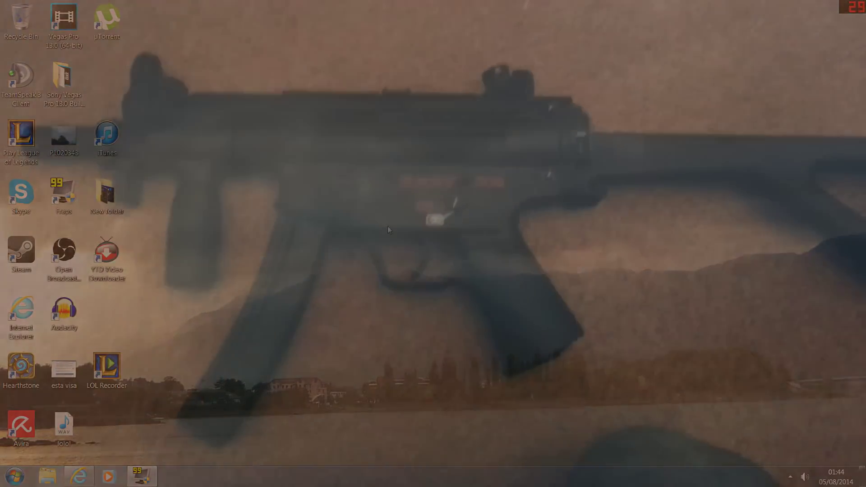